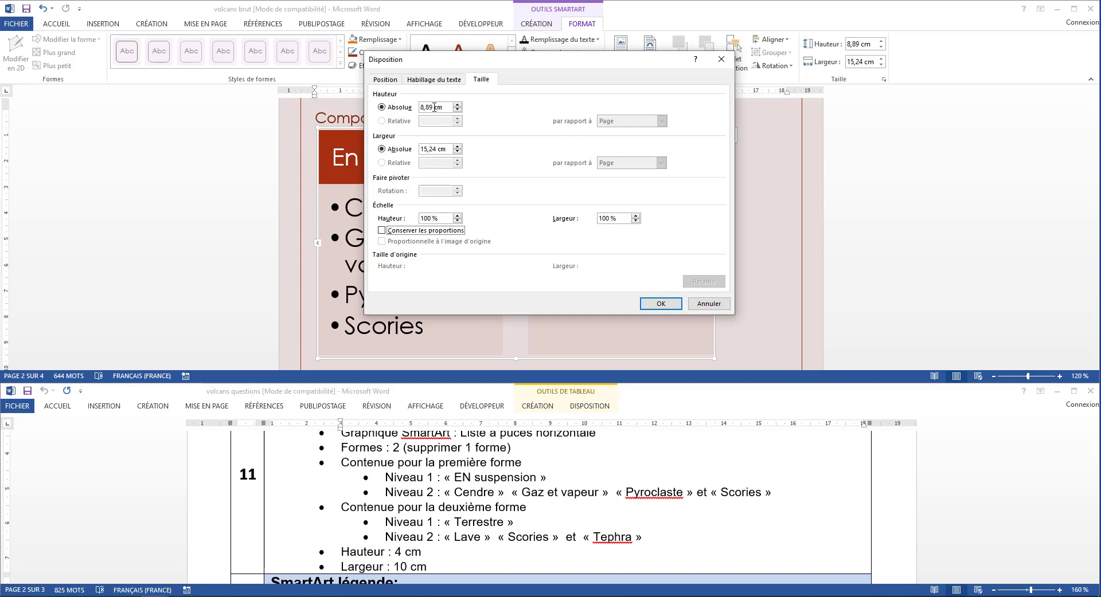
- Set the SmartArt graphic's absolute height to 4 cm and absolute width to 10 cm
drag(434, 108, 403, 107)
text(4)
drag(438, 151, 399, 151)
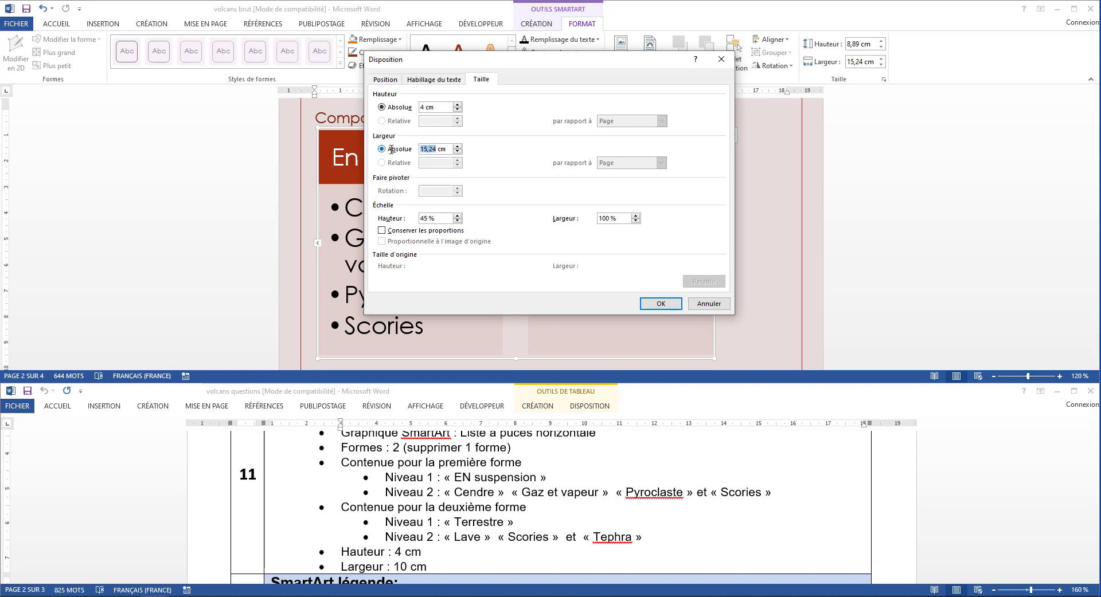
text(1)
click(650, 305)
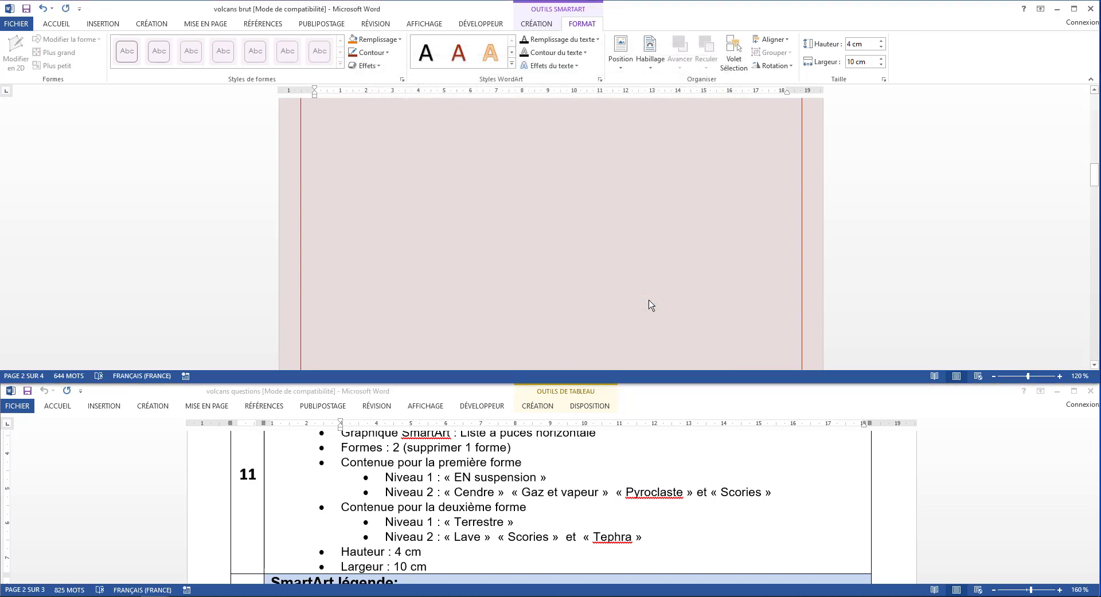
scroll(649, 300, up, 5)
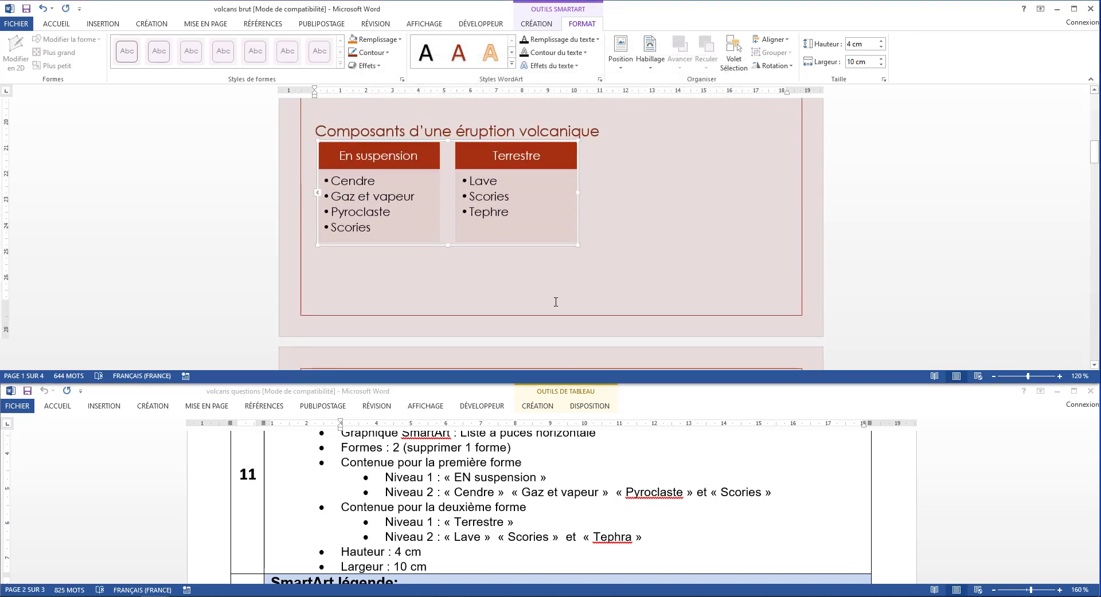
- Delete the empty paragraph directly below the SmartArt graphic under "Composants d'une éruption volcanique"
scroll(554, 301, down, 3)
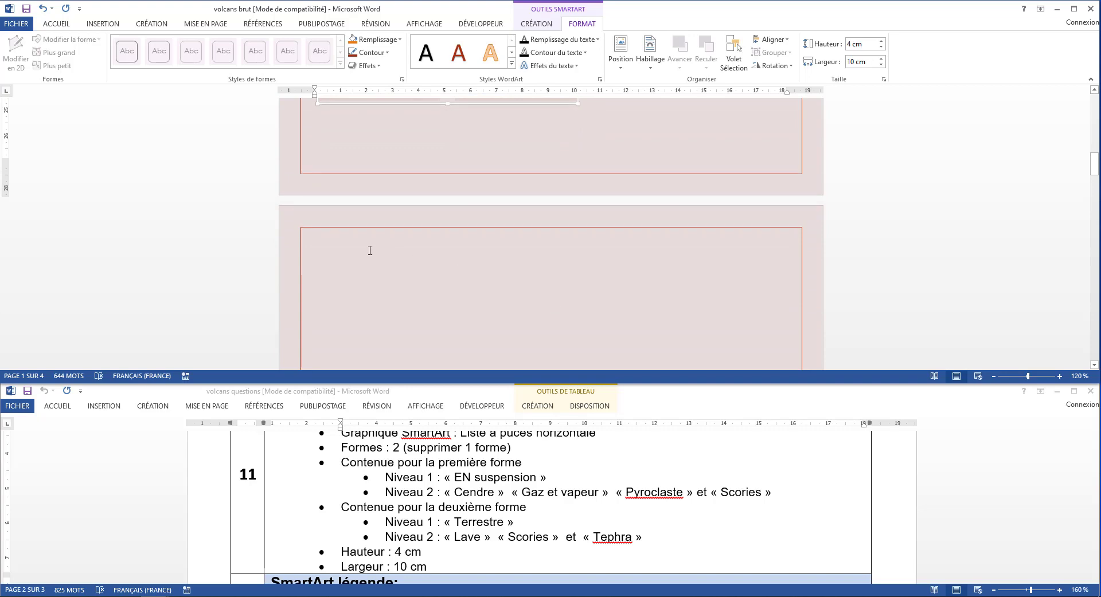
click(323, 122)
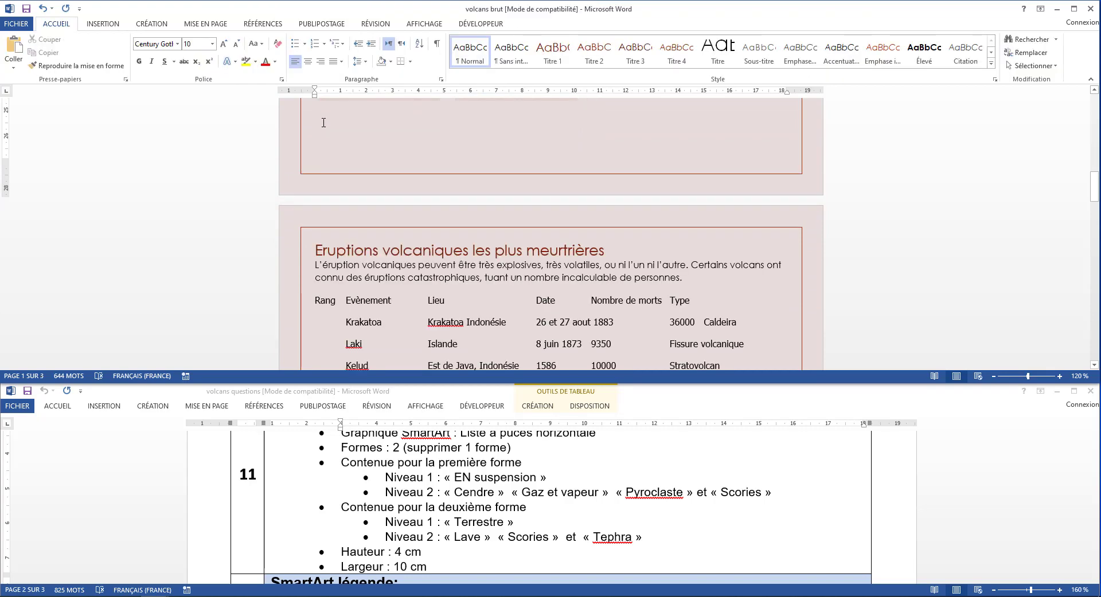
key(BackSpace)
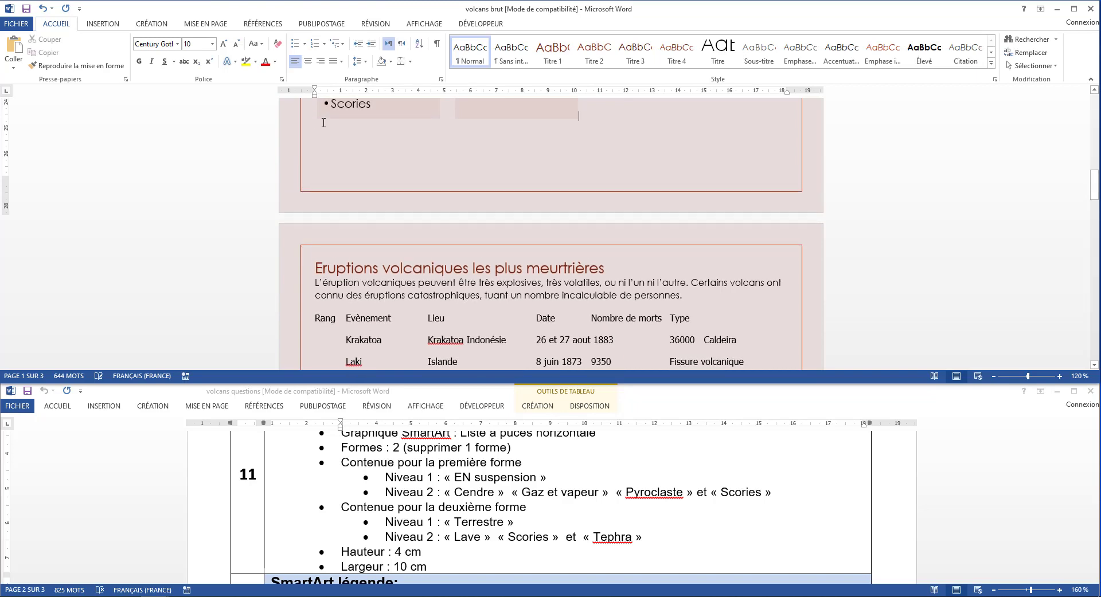
scroll(324, 123, up, 3)
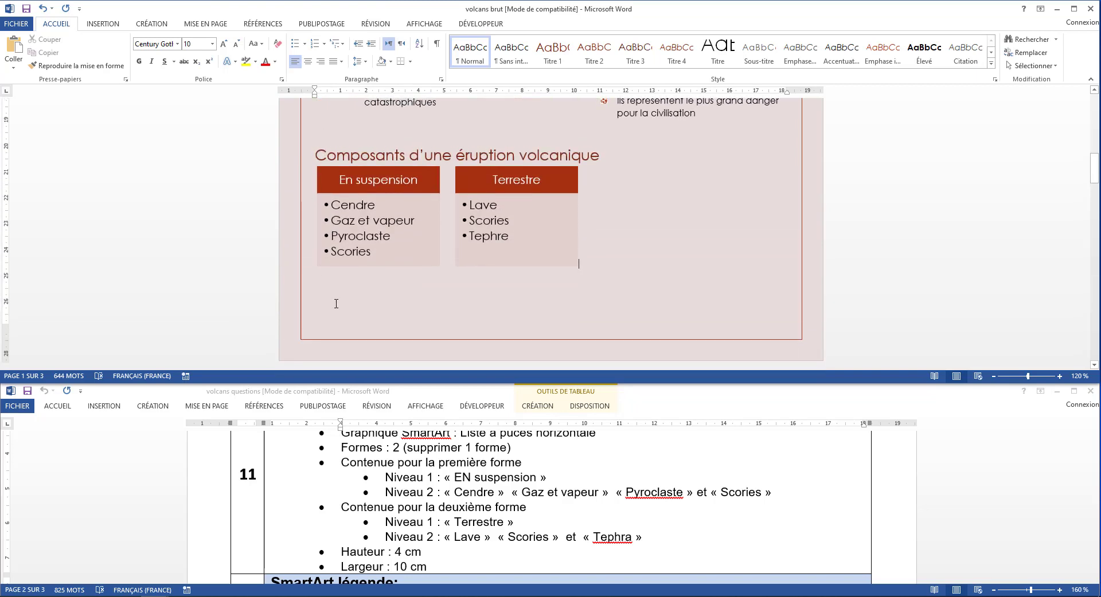
- Insert a caption below the SmartArt graphic with the label Figure and the text "- Ejectas volcanique par type"
scroll(363, 516, down, 4)
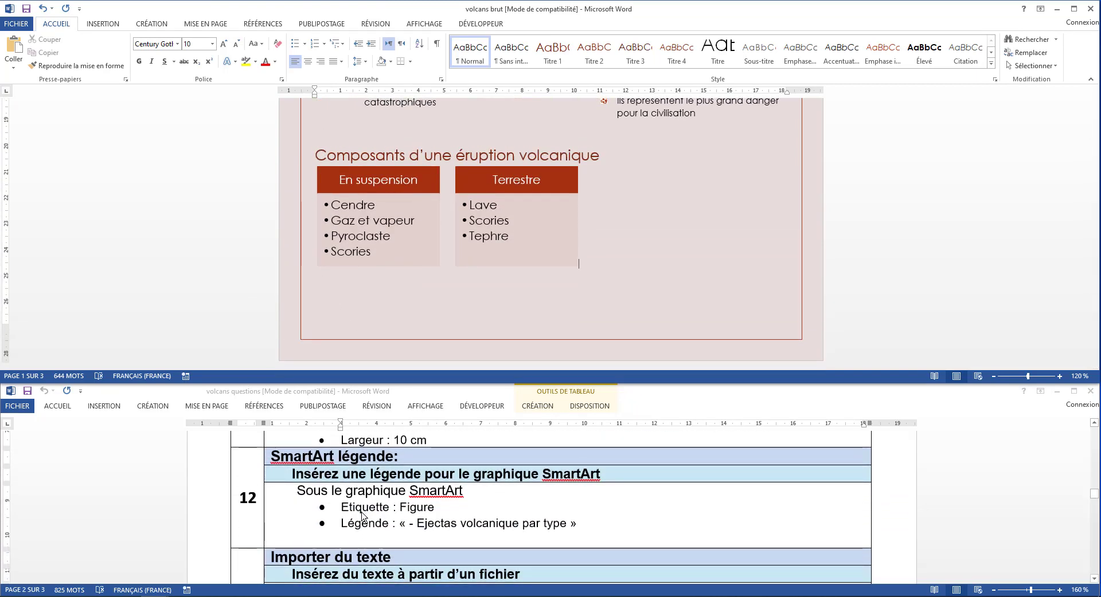
click(320, 172)
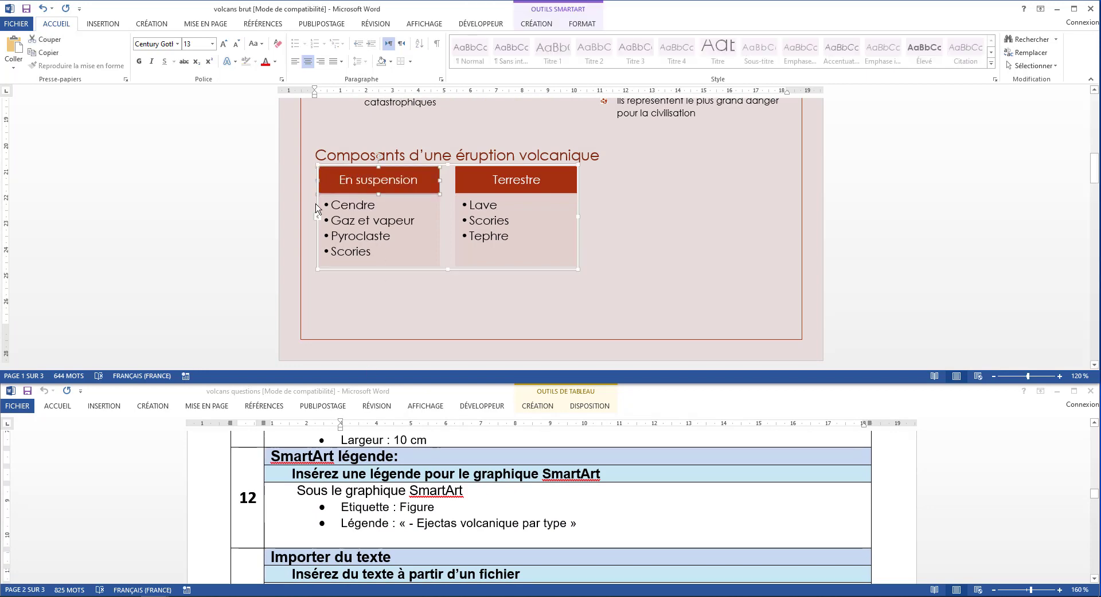
click(367, 223)
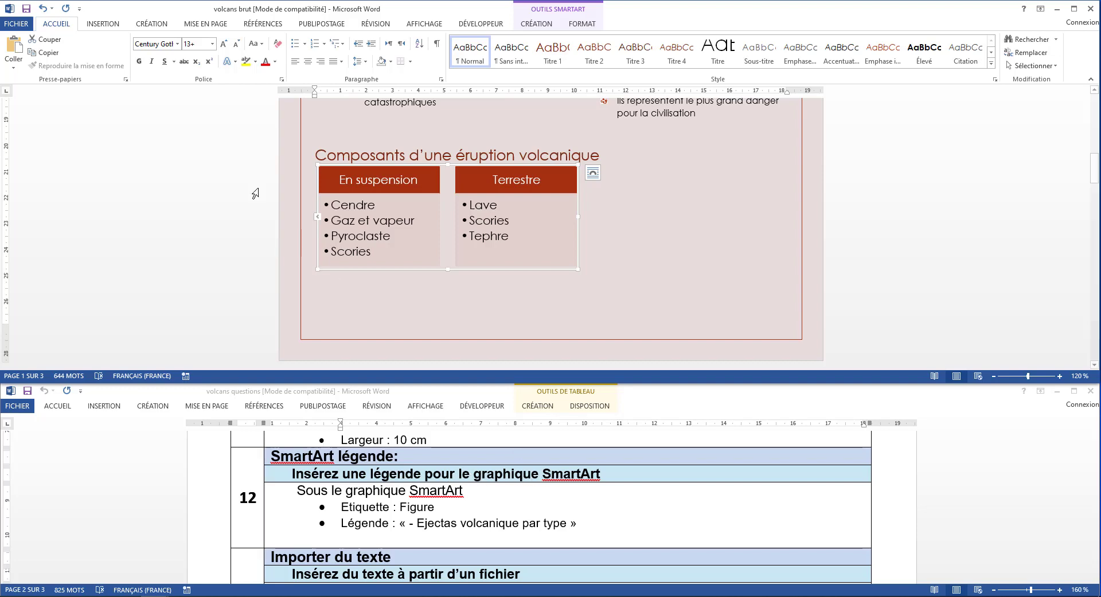
click(248, 27)
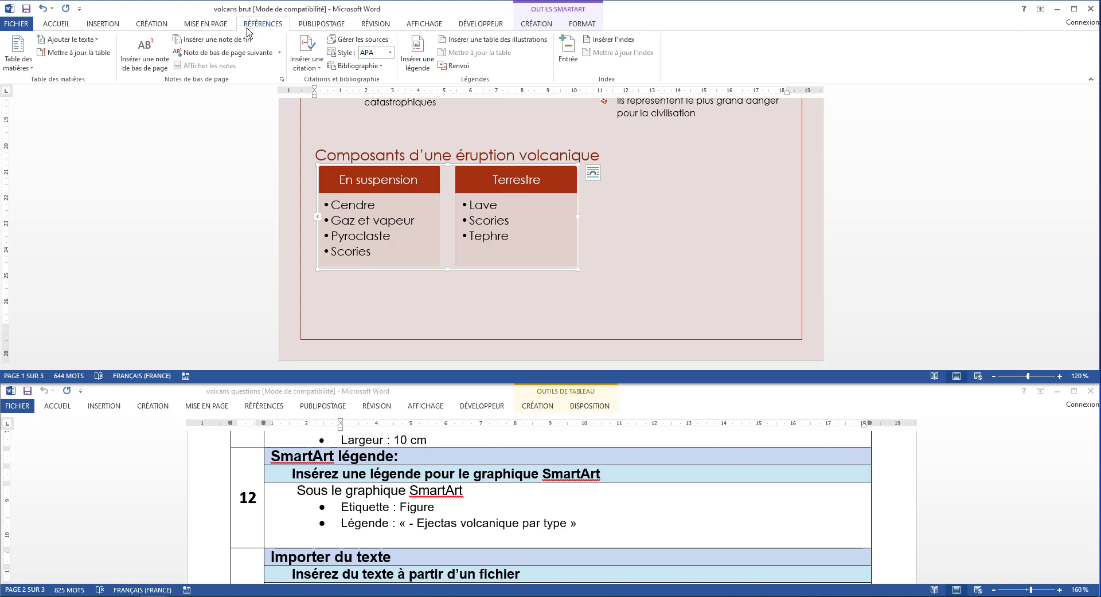
click(417, 64)
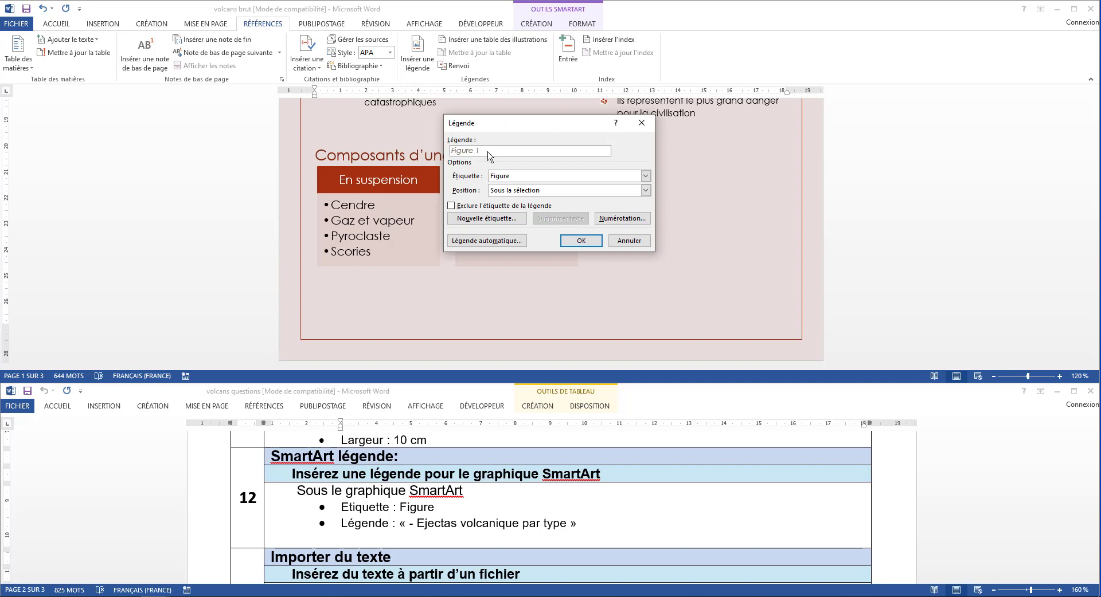
text(- Ejectas vv)
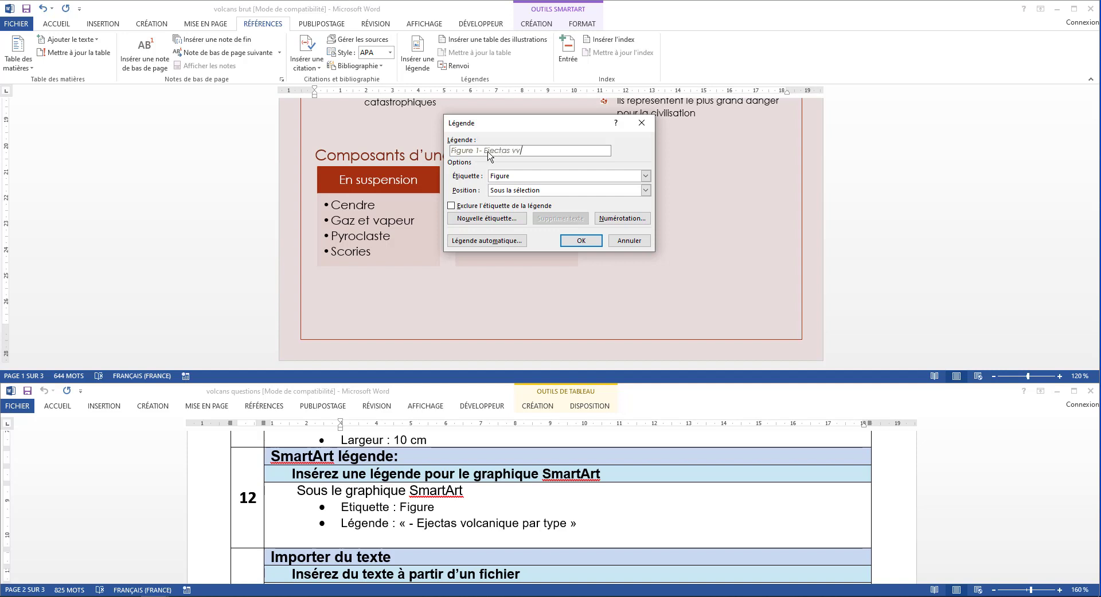
key(BackSpace)
click(500, 193)
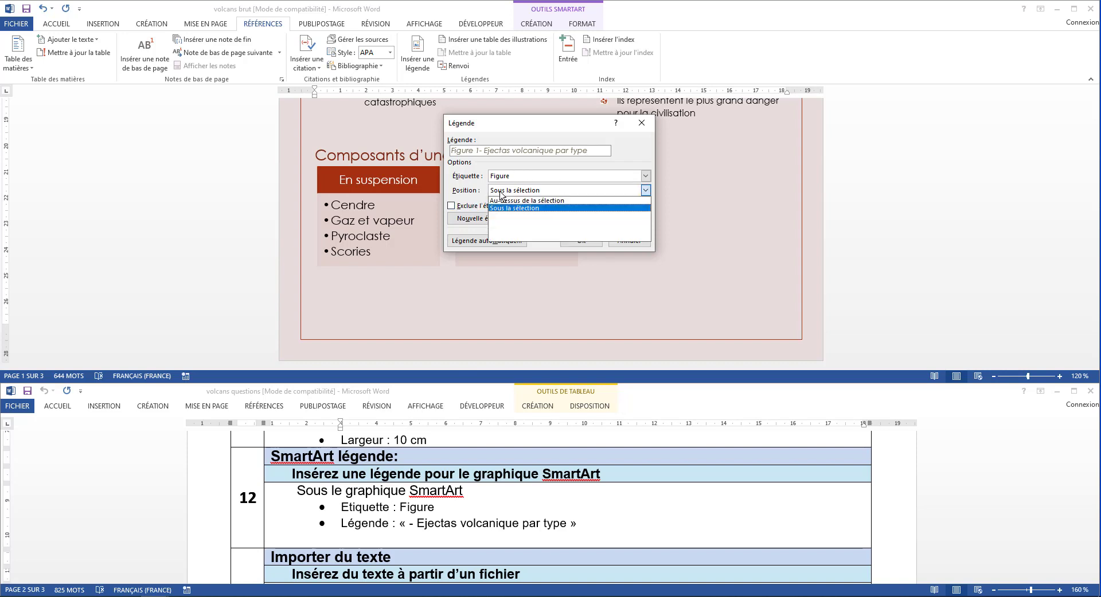
click(509, 209)
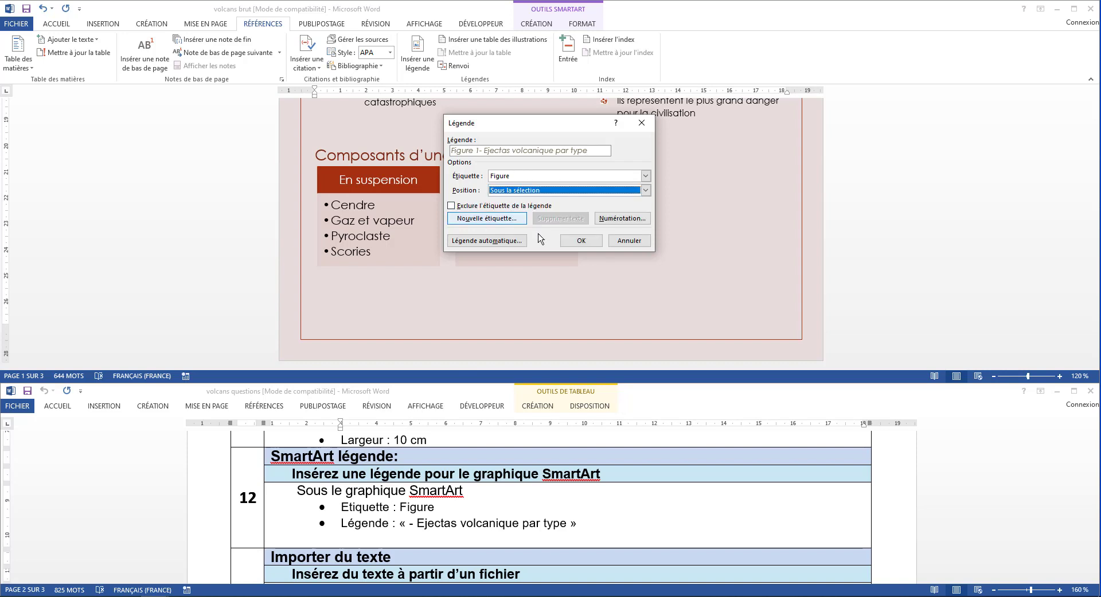
click(577, 243)
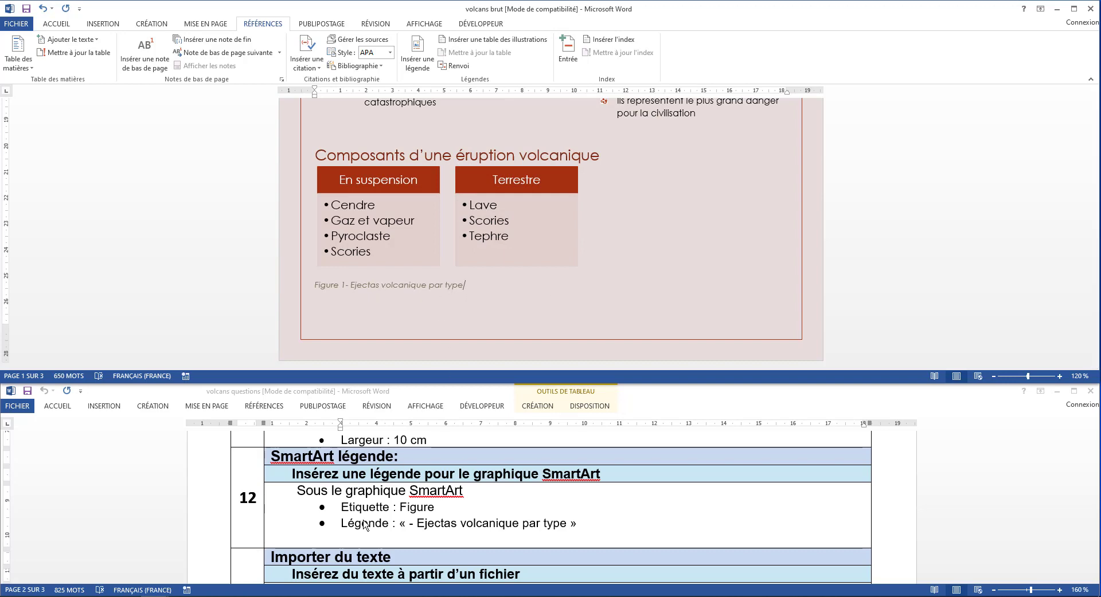
- Insert the text of the file Mont Saint Helens after the document's last paragraph, under "Vivre avec les volcans"
scroll(365, 525, down, 4)
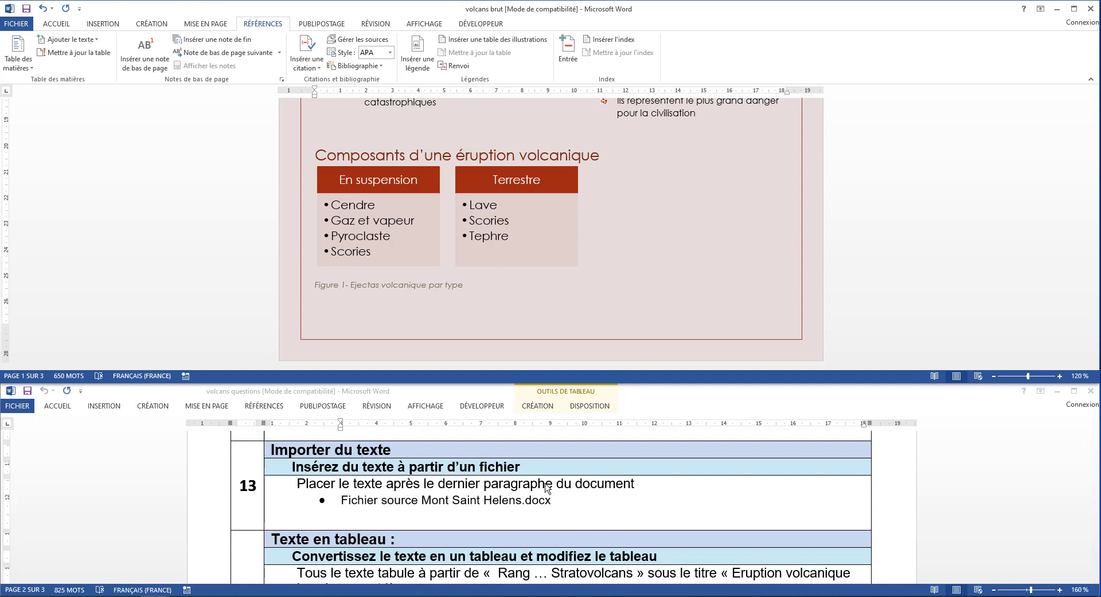
scroll(594, 290, down, 1)
scroll(594, 289, down, 20)
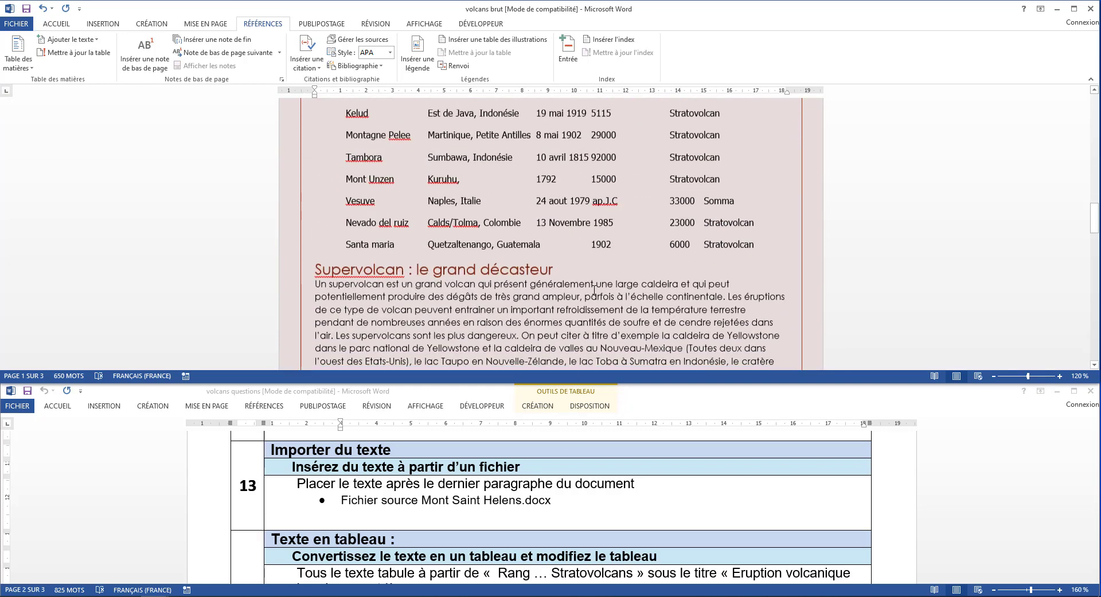
scroll(594, 290, down, 15)
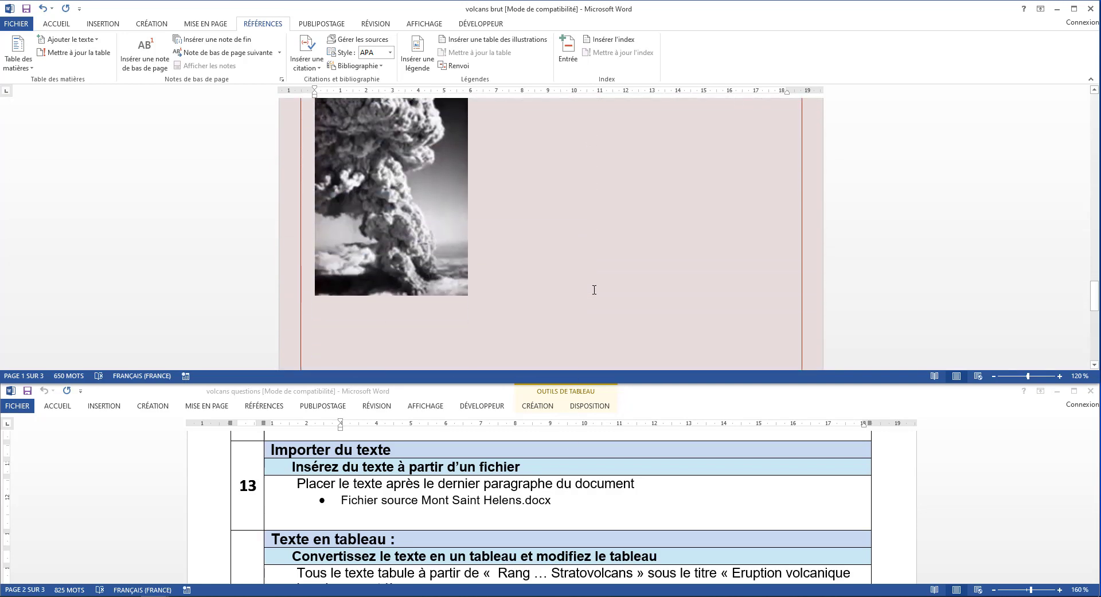
key(ctrl+End)
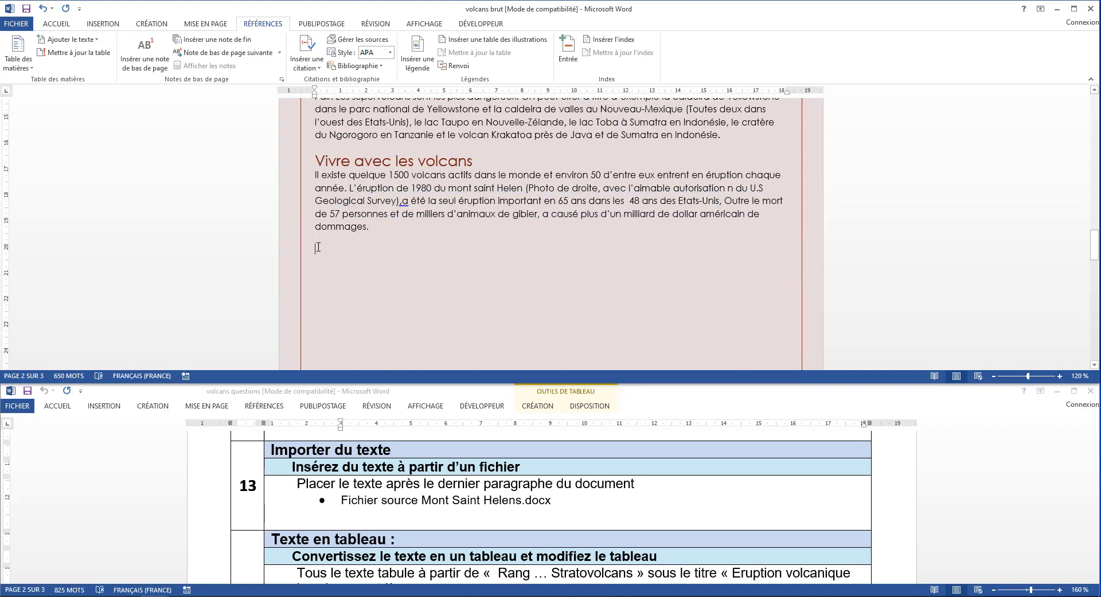
click(109, 24)
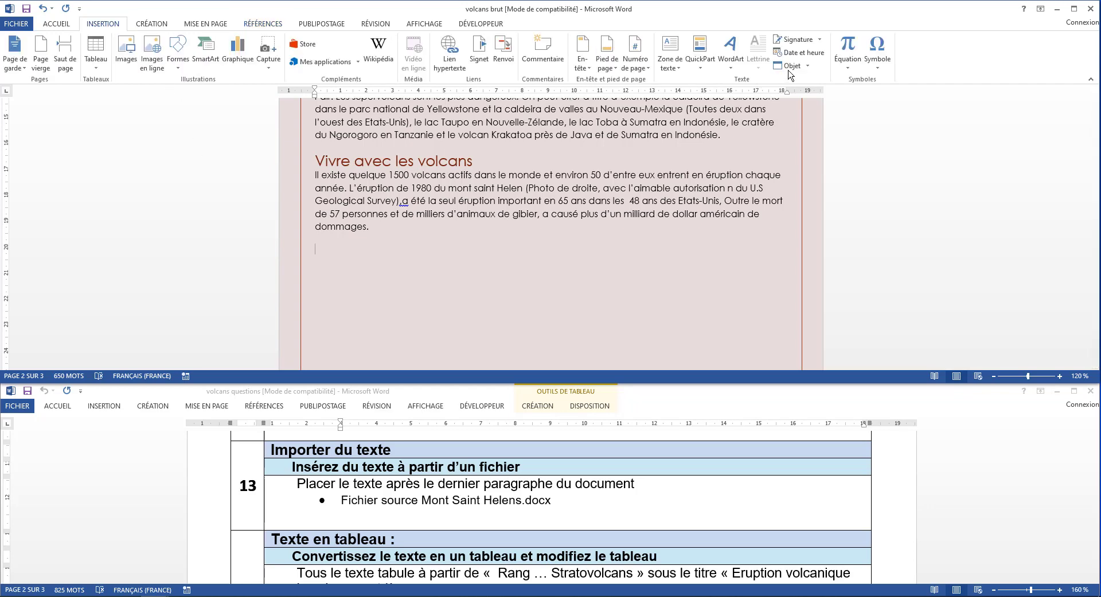
click(808, 66)
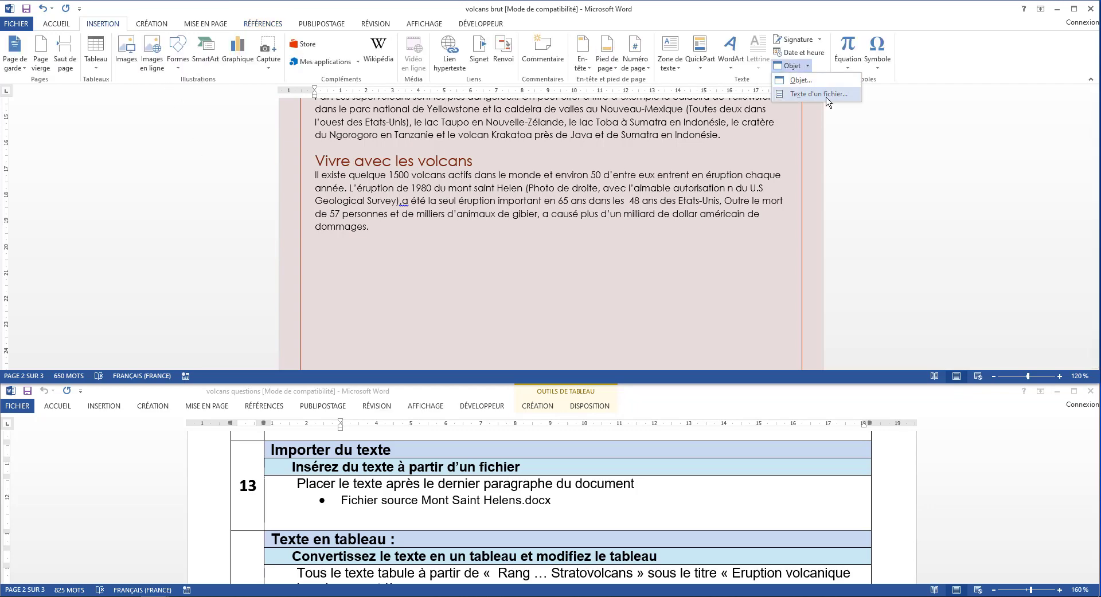
click(826, 95)
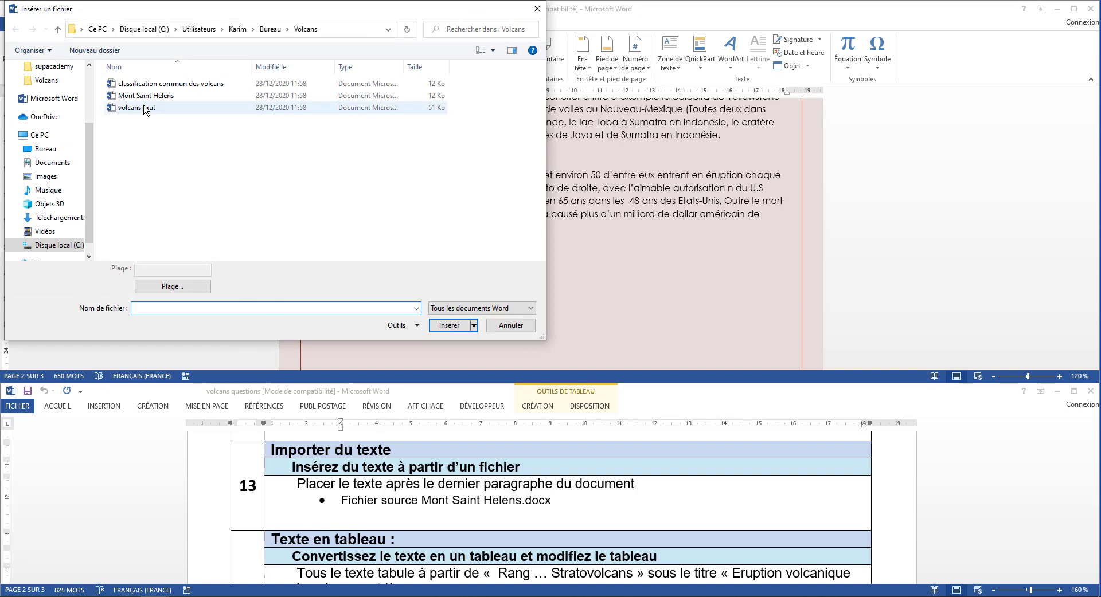
click(163, 96)
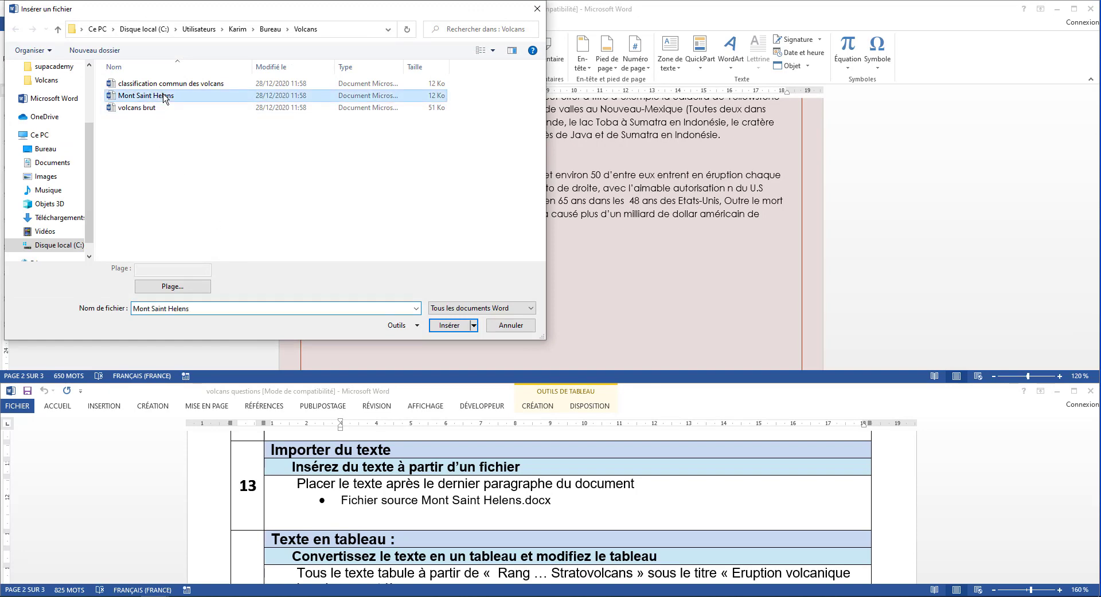
click(439, 326)
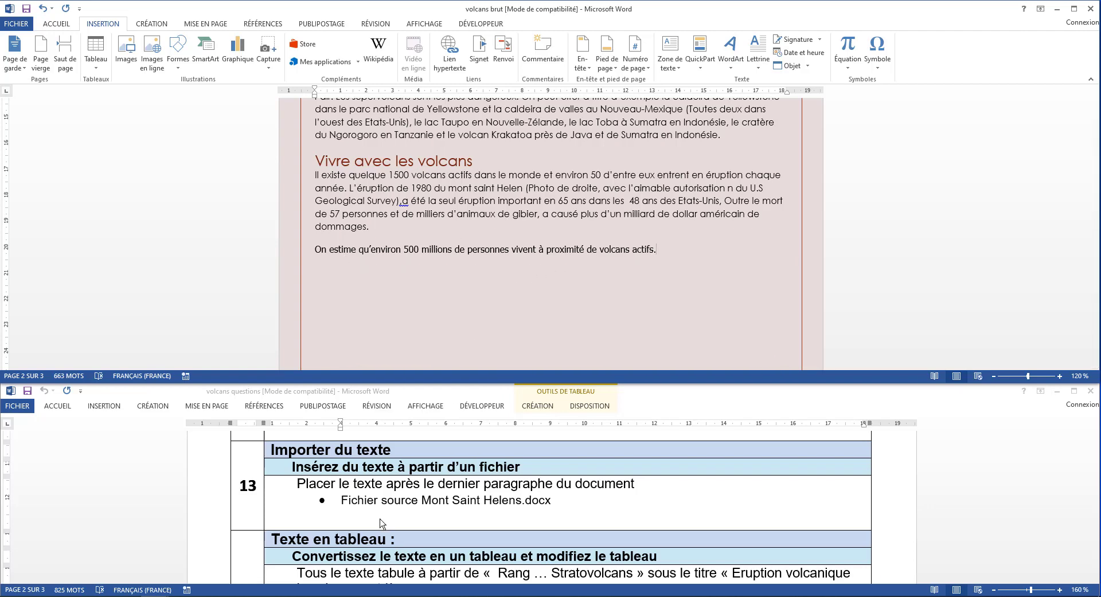
- Convert the tabbed text from "Rang" to the last "Stratovolcan" into a 6-column table, fitted to contents and separated at tabs
scroll(381, 523, down, 3)
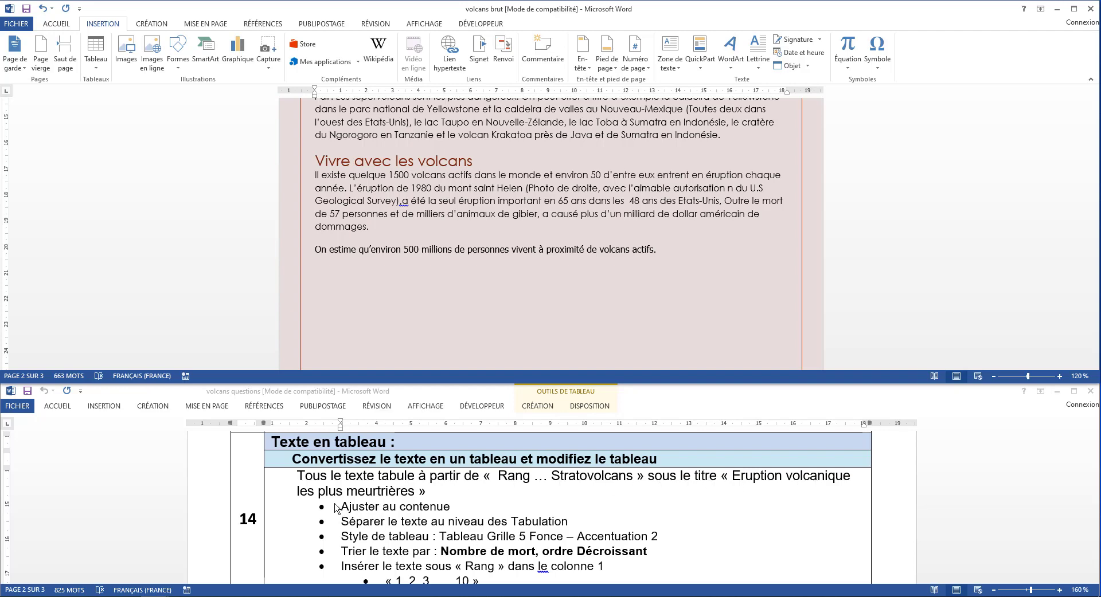
scroll(480, 254, up, 2)
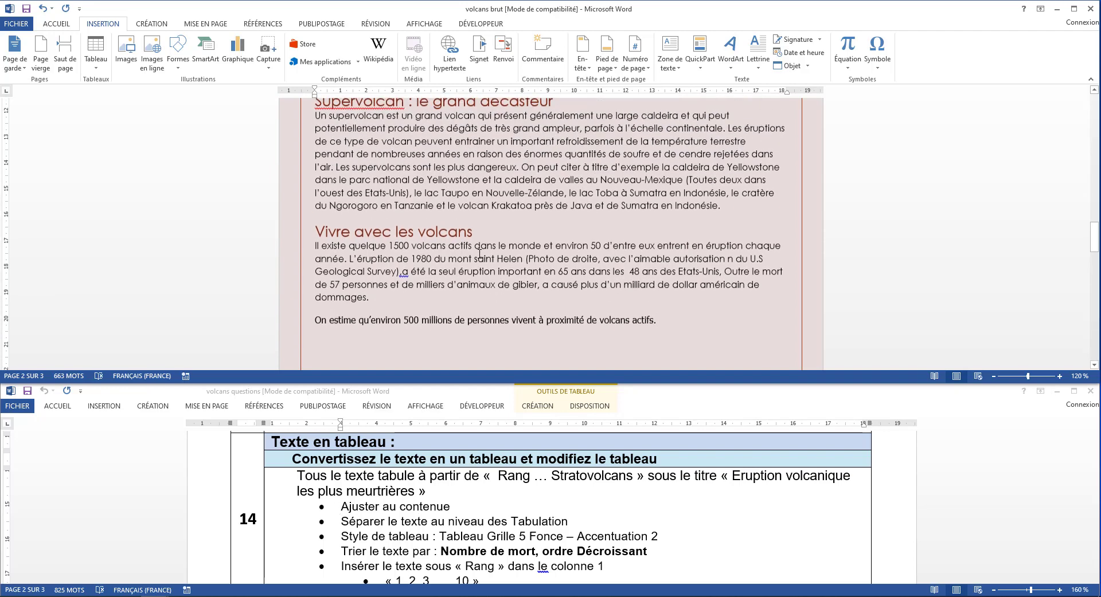
scroll(480, 254, up, 6)
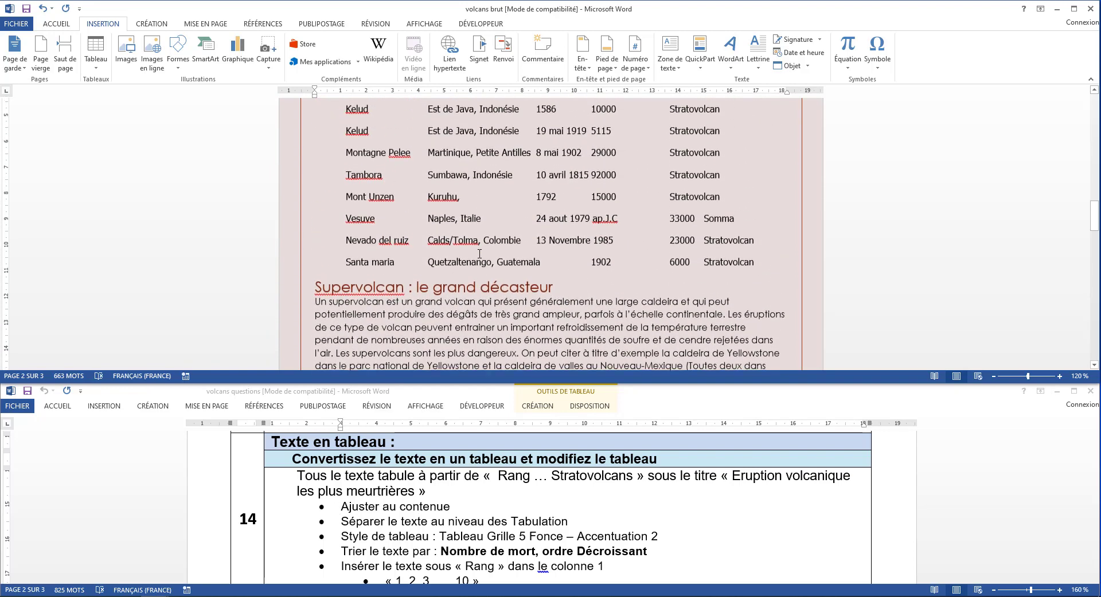
scroll(480, 253, up, 5)
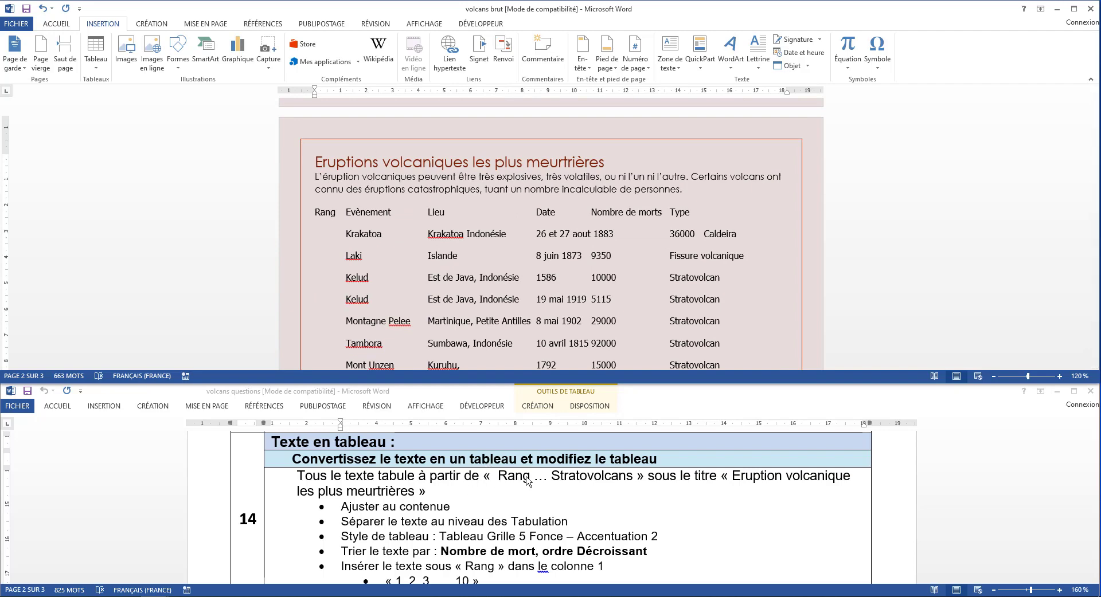
scroll(313, 122, down, 3)
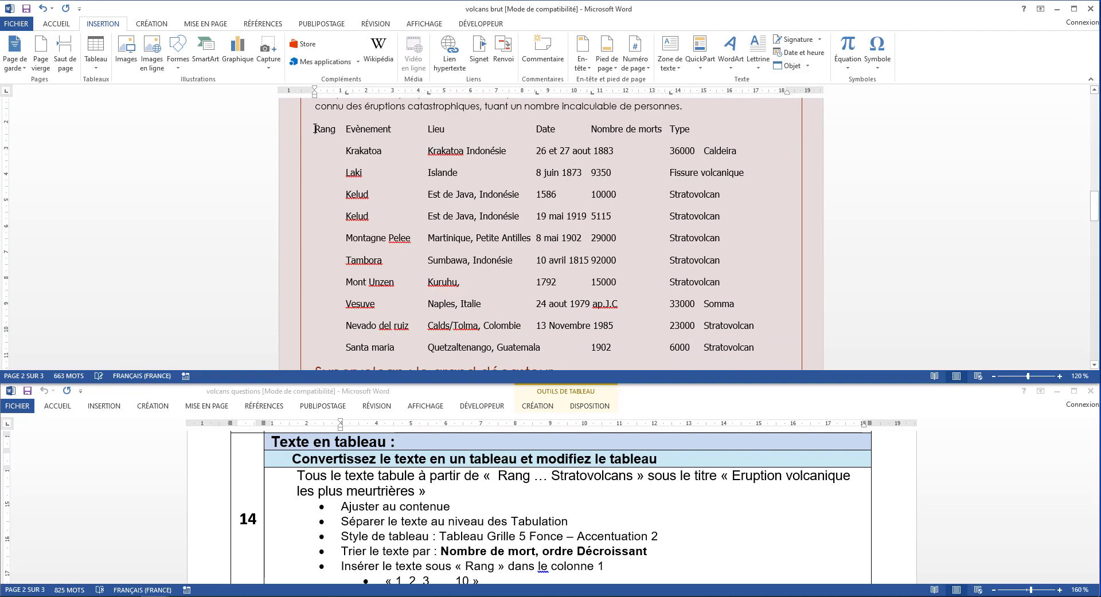
scroll(485, 200, down, 1)
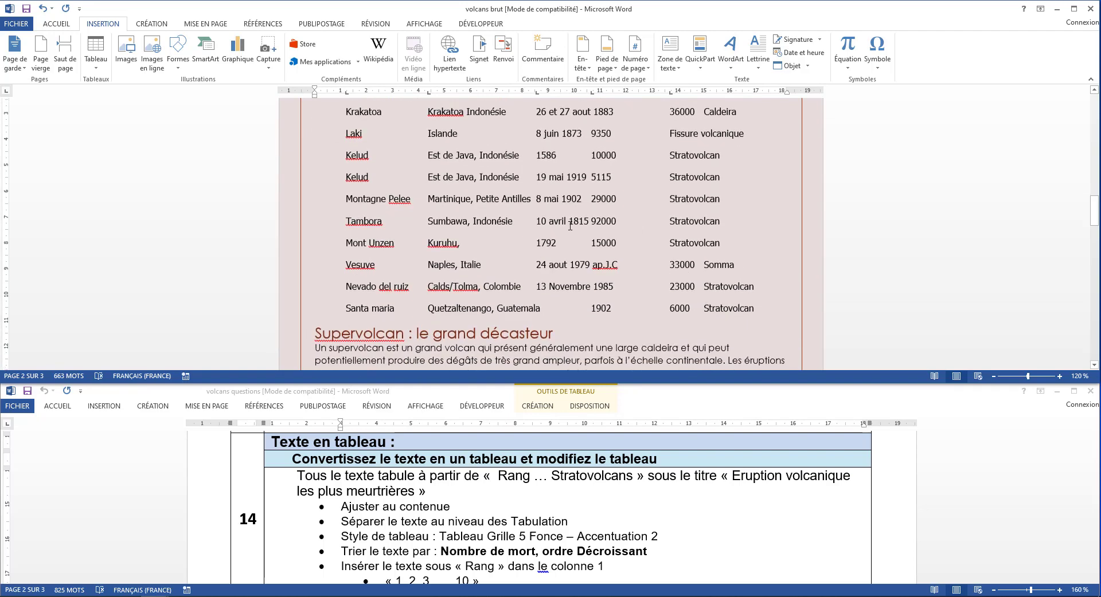
scroll(564, 225, up, 1)
drag(316, 124, 757, 345)
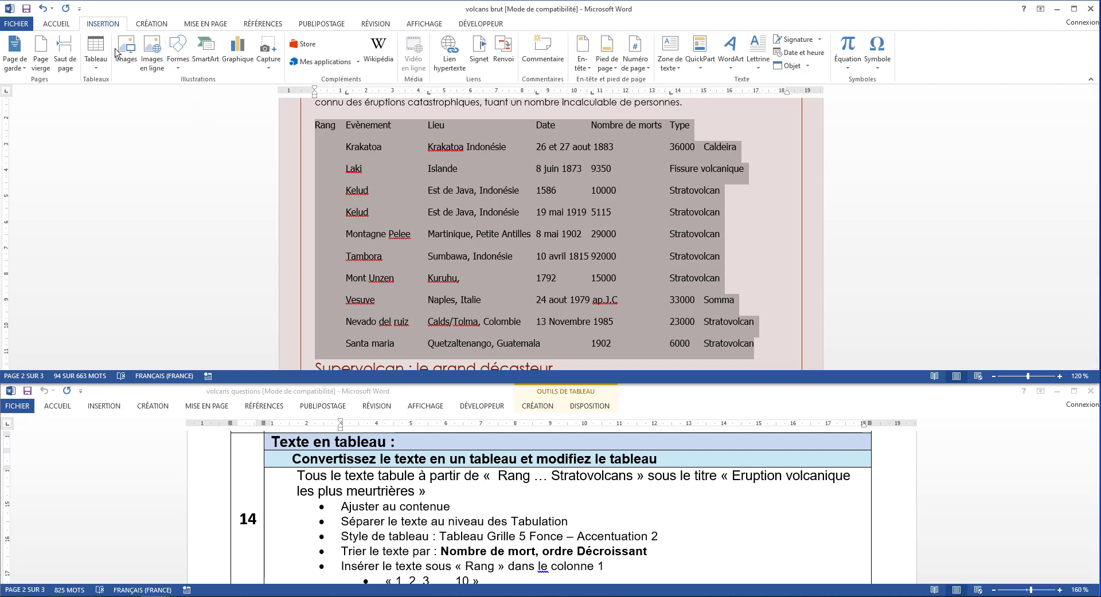
click(96, 64)
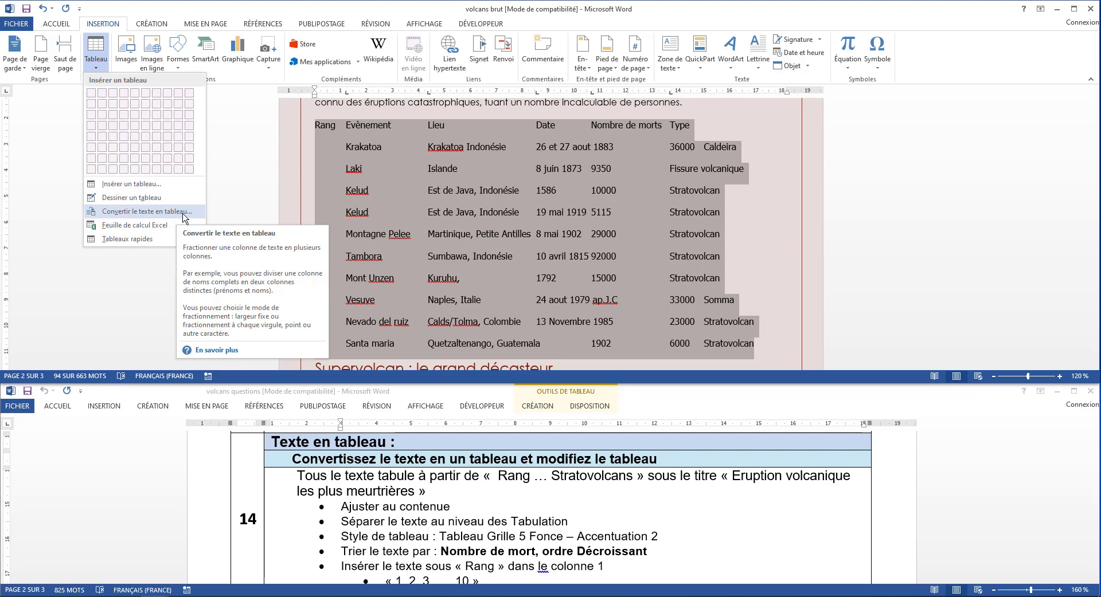
click(183, 212)
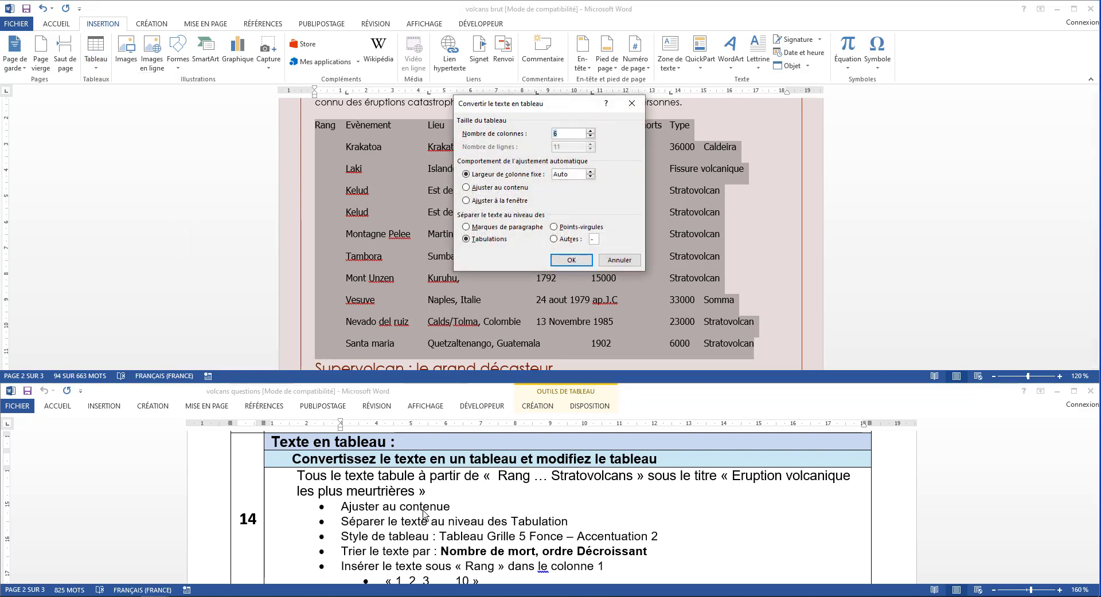
click(520, 190)
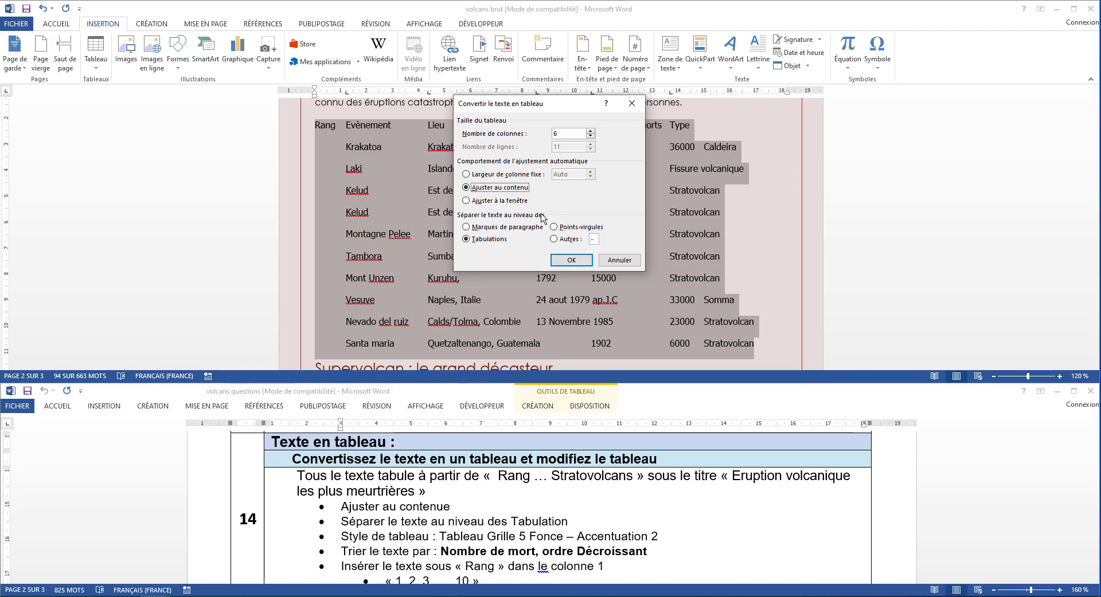
click(497, 239)
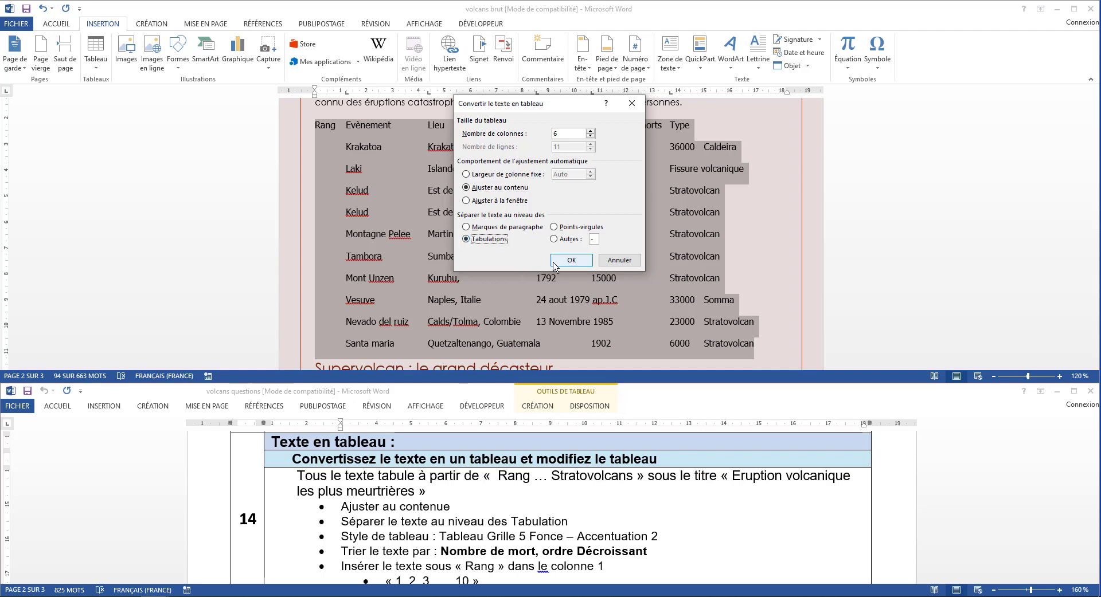
click(571, 260)
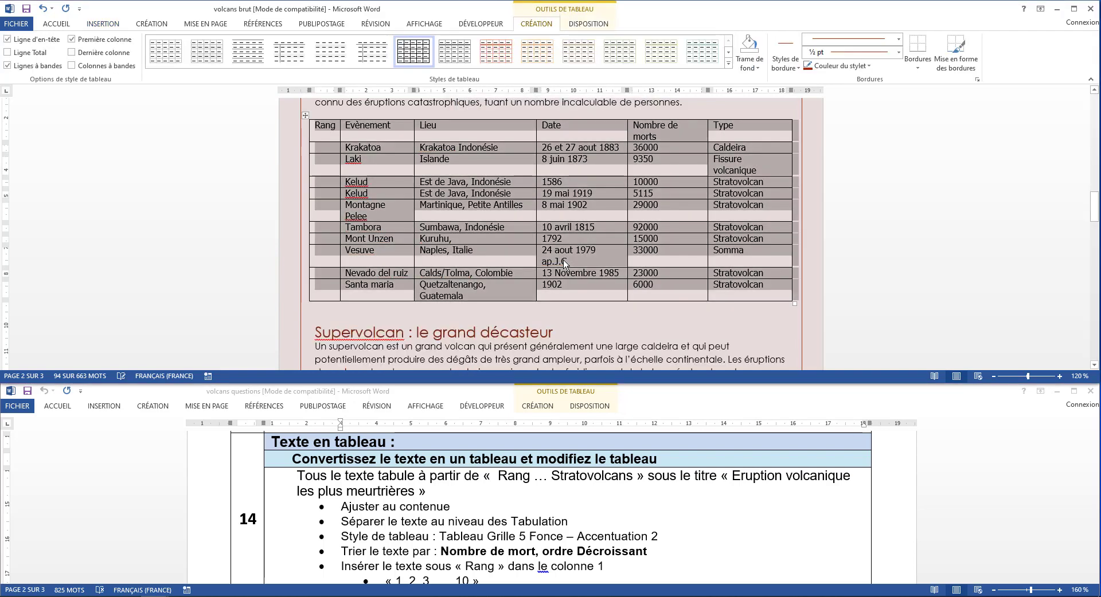
- Apply the table style Tableau Grille 5 Foncé - Accentuation 2 to the eruptions table
scroll(565, 265, up, 1)
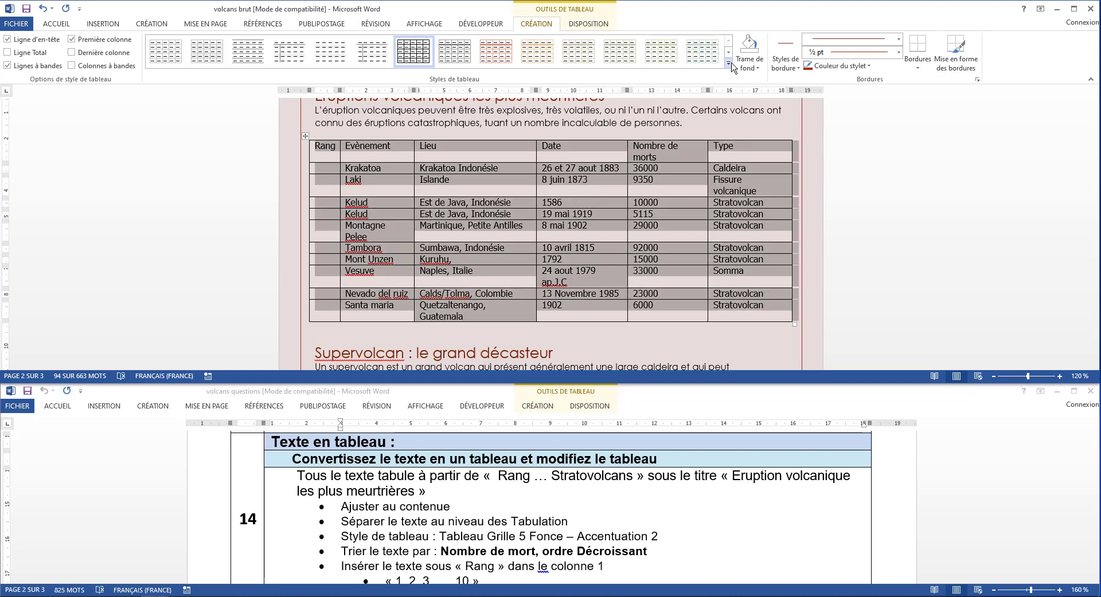
click(729, 65)
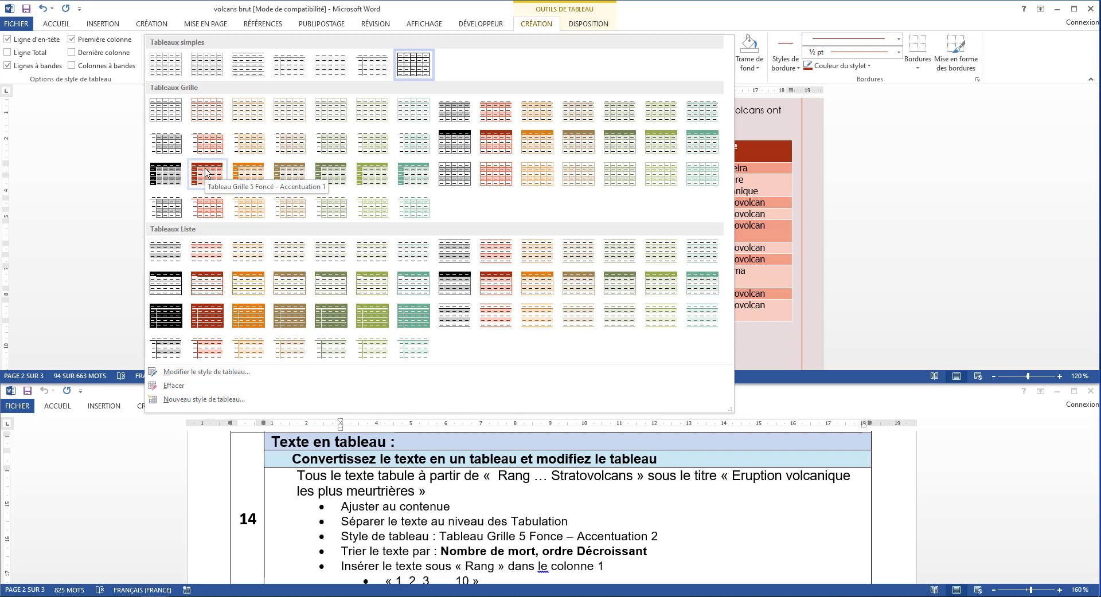
click(237, 170)
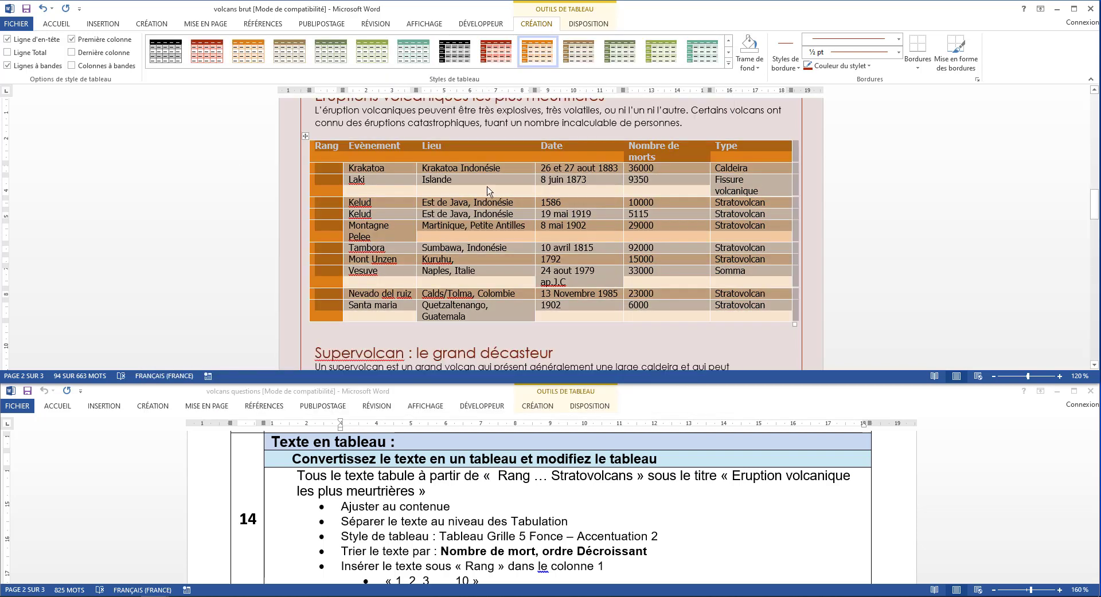